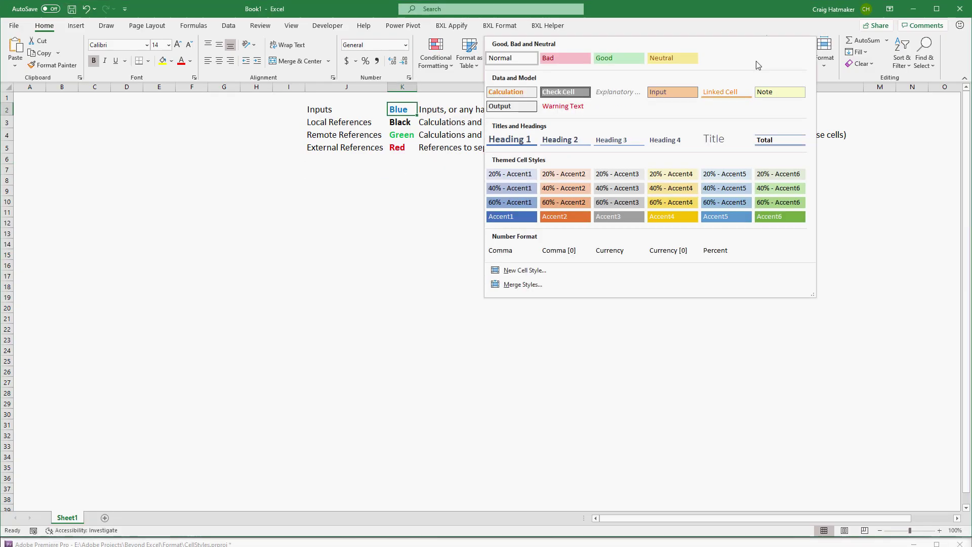
- Create a font-only cell style named Inputs from the blue cell K2
left_click(525, 270)
type("Inputs")
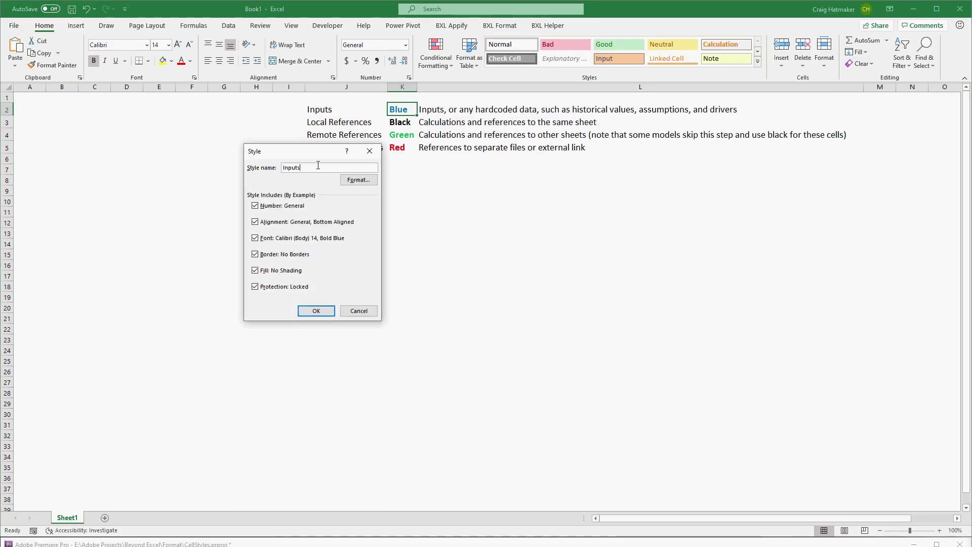
left_click(254, 205)
left_click(255, 222)
left_click(254, 254)
left_click(255, 271)
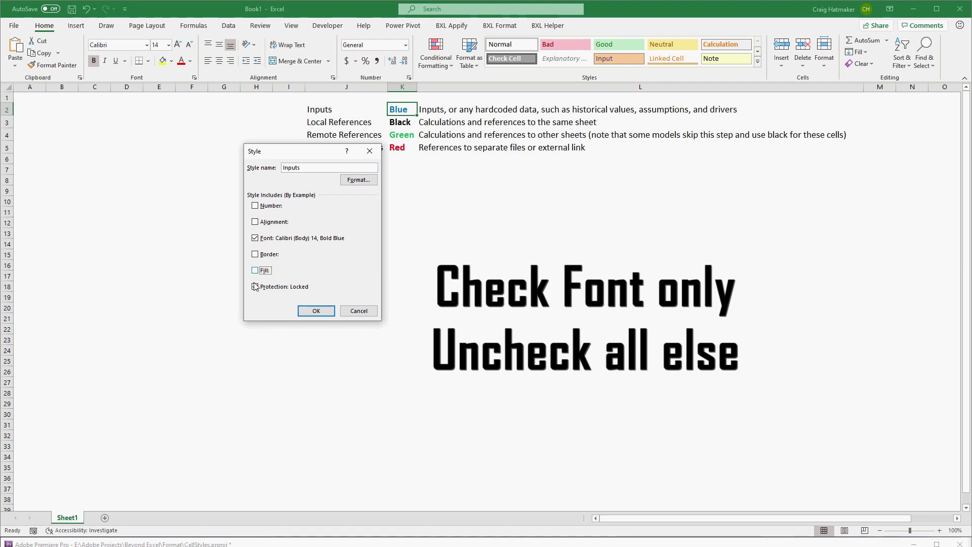
left_click(255, 287)
left_click(316, 311)
- Create the font-only Local cell style from the black cell K3
key("Down")
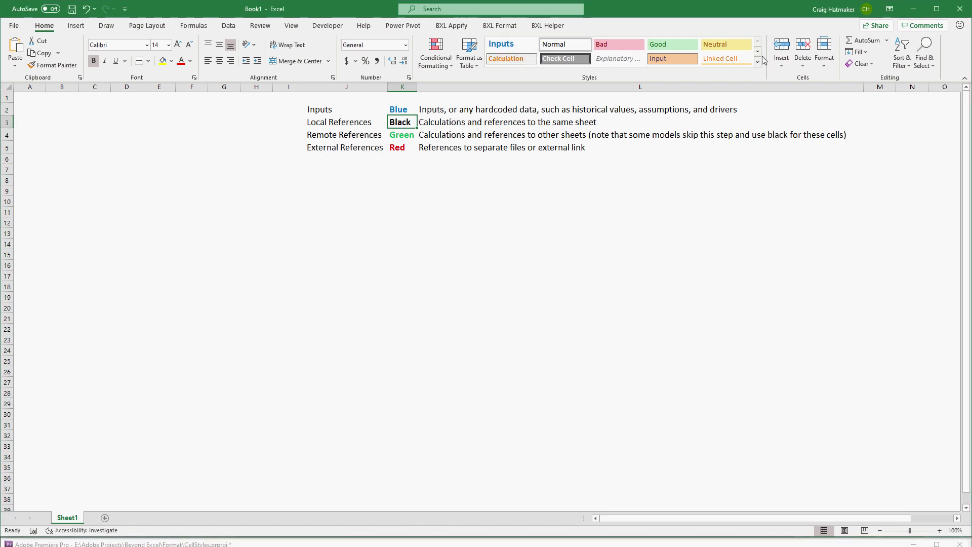
left_click(759, 60)
left_click(522, 303)
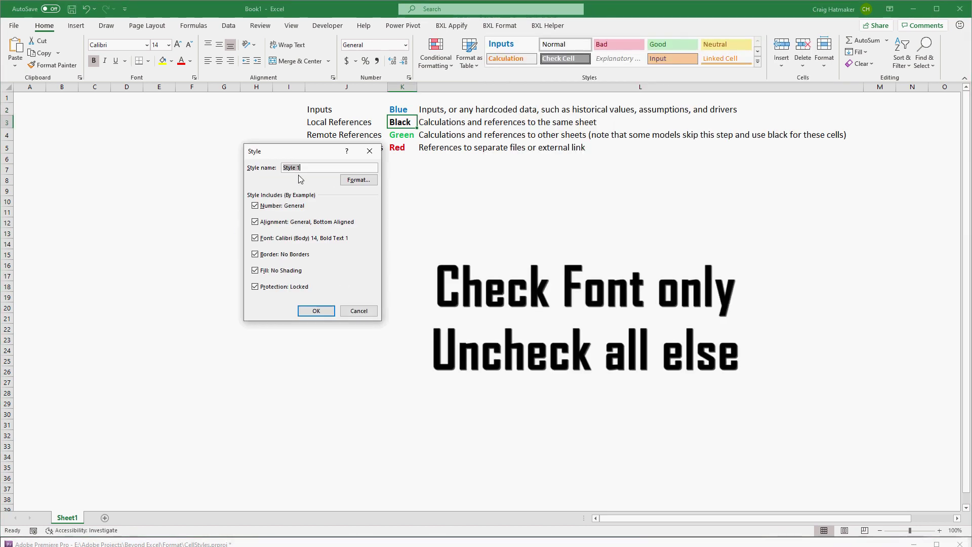
left_click(254, 205)
left_click(255, 222)
left_click(255, 255)
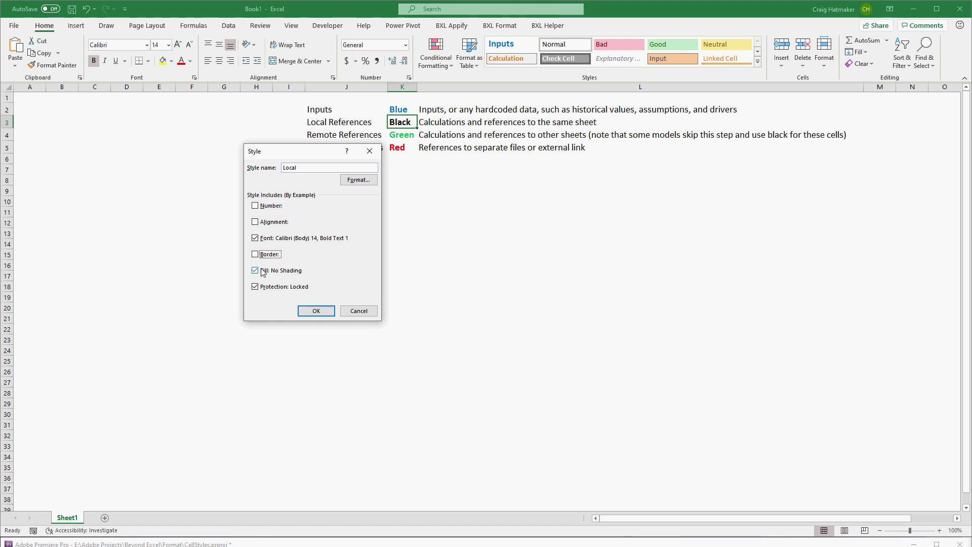
left_click(254, 271)
left_click(316, 310)
- Create the font-only Remote cell style from the green cell K4
key("Down")
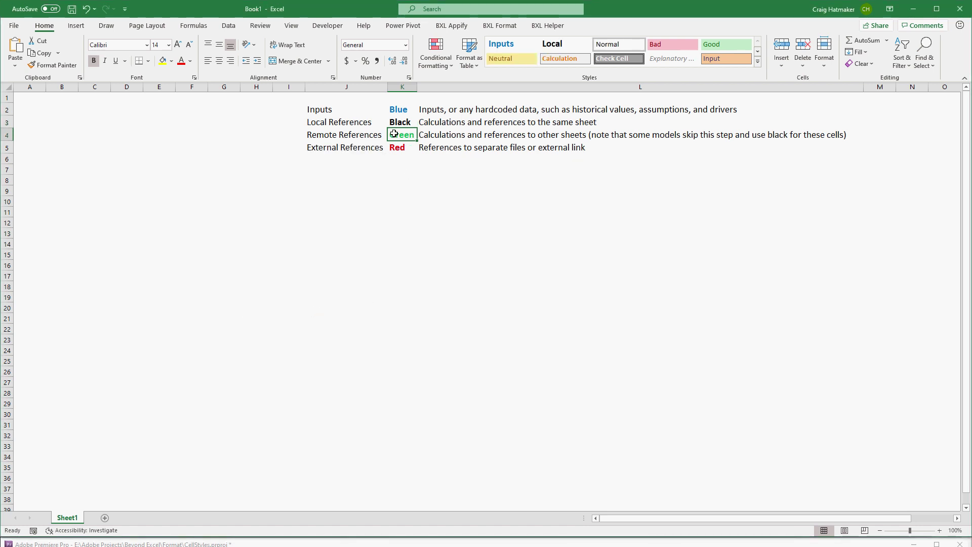
left_click(816, 61)
left_click(525, 304)
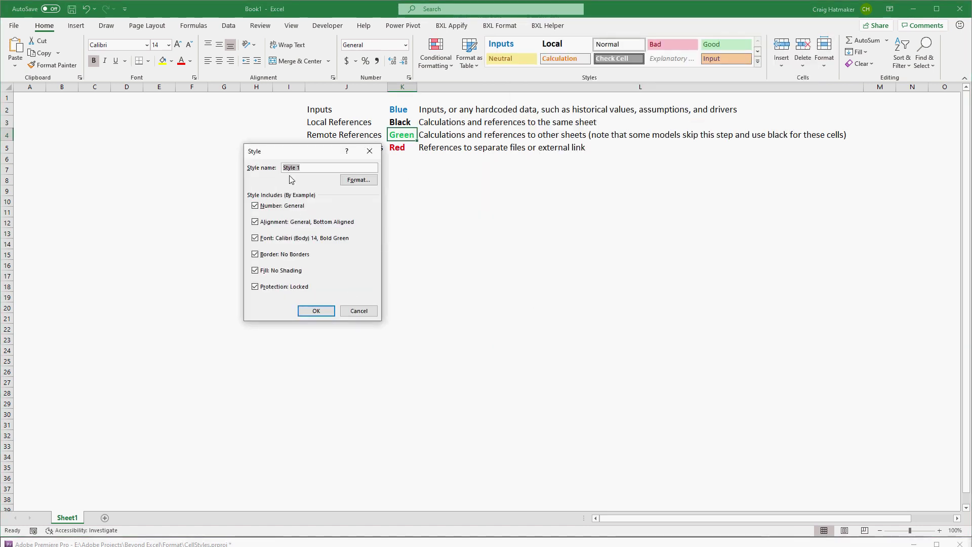
type("Remote")
left_click(254, 205)
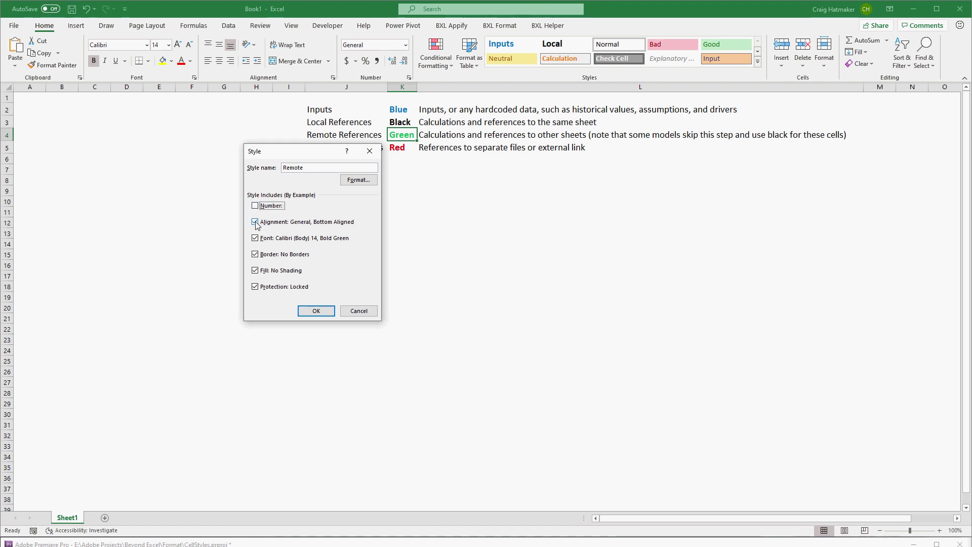
left_click(255, 221)
left_click(255, 254)
left_click(255, 271)
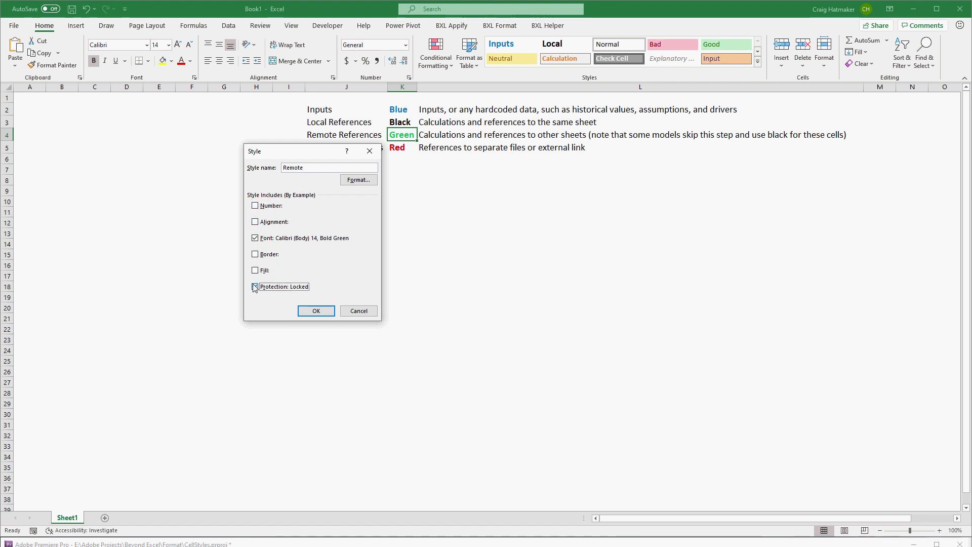
left_click(254, 287)
left_click(306, 311)
- Start the External style from red cell K5, excluding number, alignment and border formatting
left_click(401, 147)
left_click(758, 62)
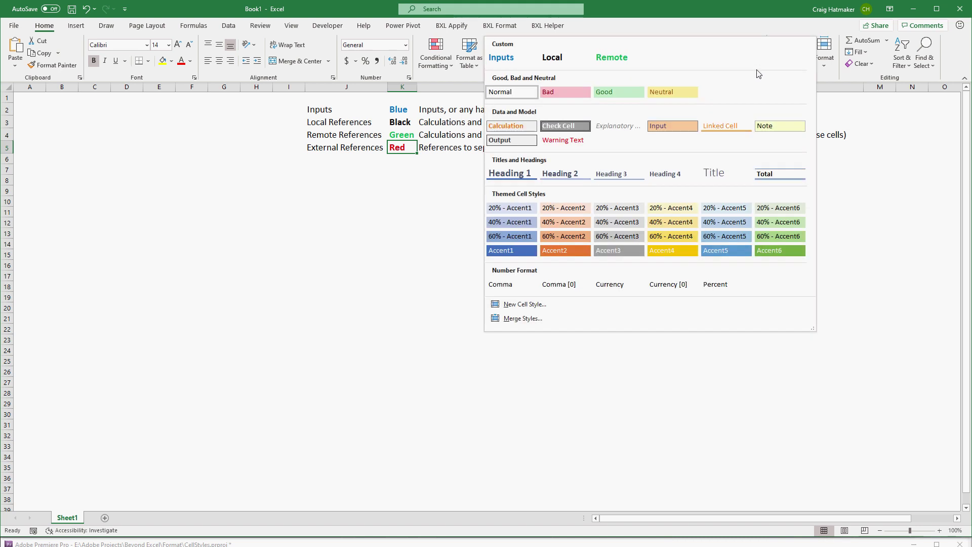
left_click(524, 310)
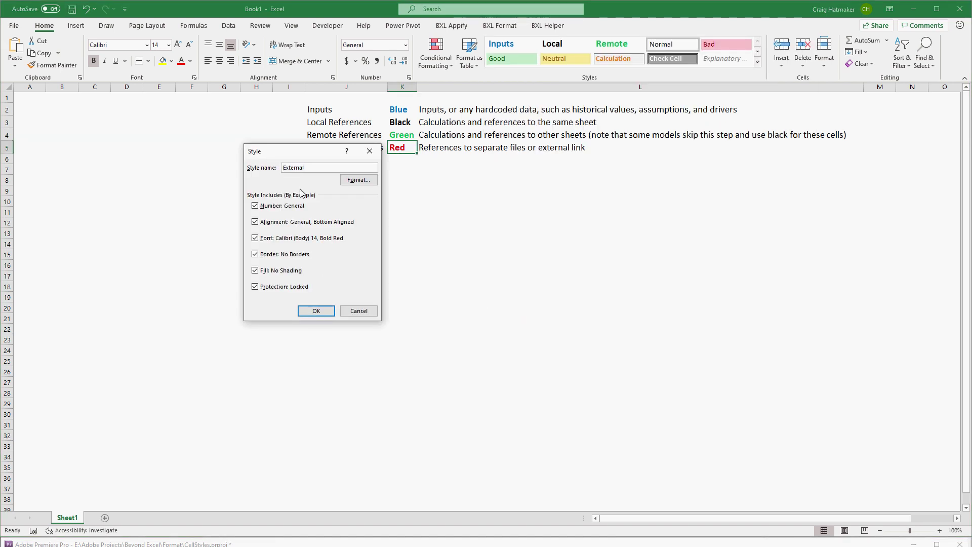
left_click(254, 206)
left_click(255, 222)
left_click(254, 254)
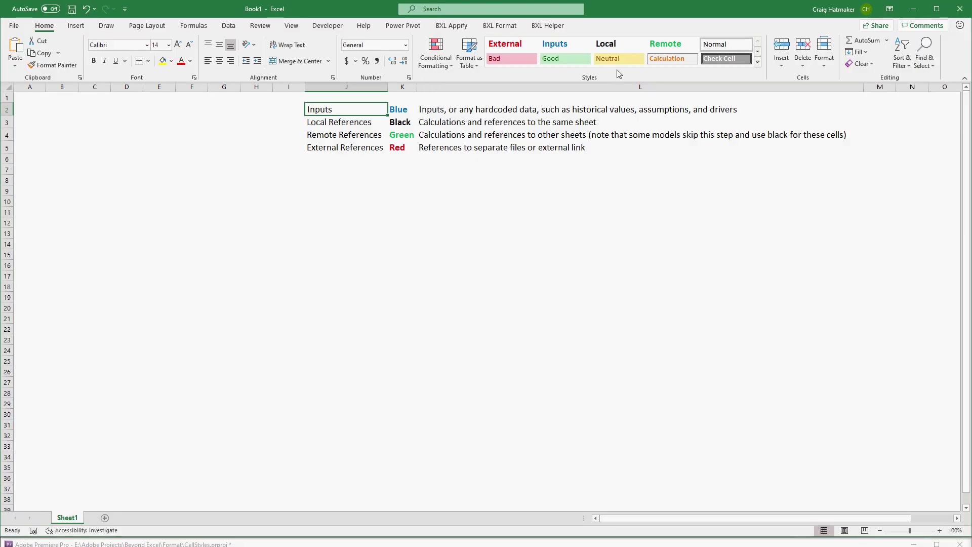
- Style labels J2, J3 and J4 as Inputs, Local and Remote, then select J5
left_click(555, 44)
key("Down")
left_click(610, 45)
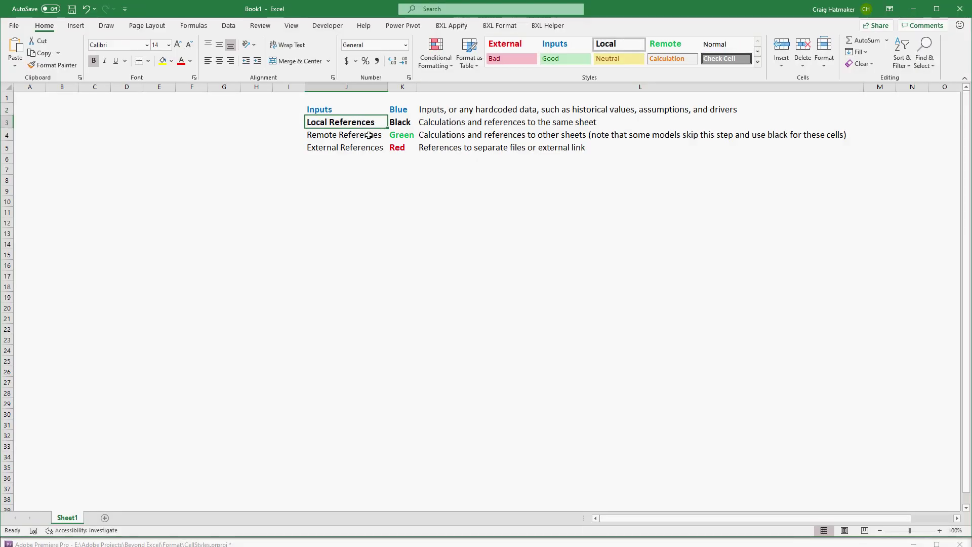
left_click(369, 135)
left_click(666, 44)
left_click(340, 146)
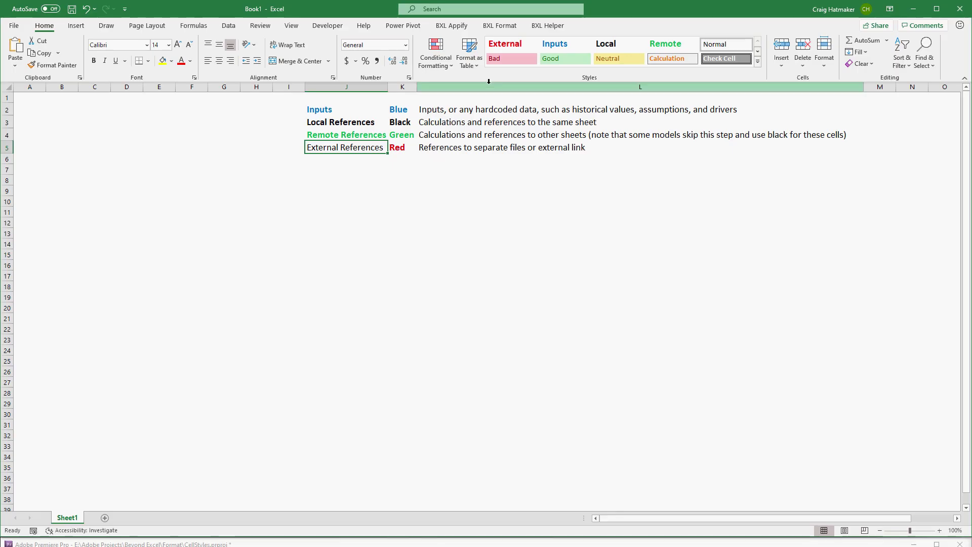
- Delete the External, Inputs and Local custom styles from the gallery, then bring up Remote's options
right_click(522, 44)
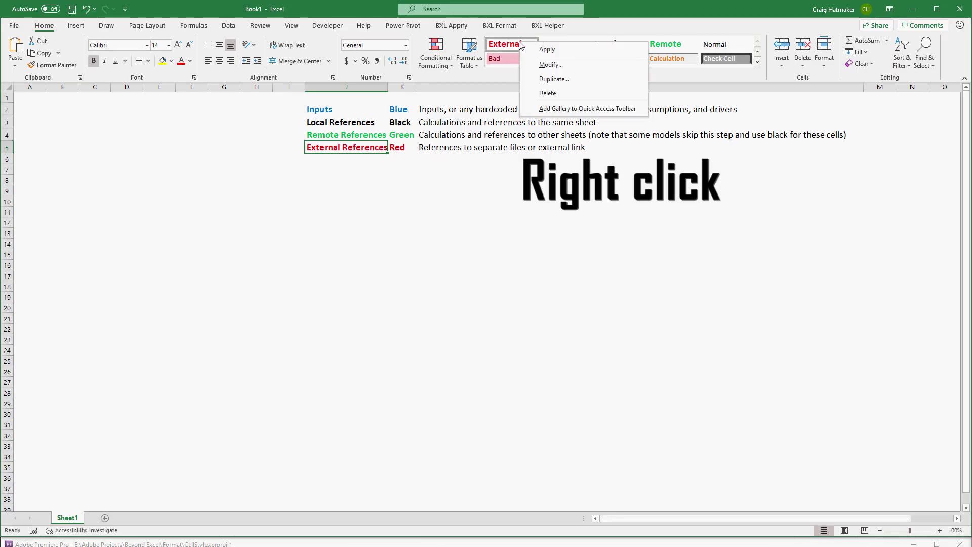
left_click(547, 93)
right_click(521, 45)
left_click(545, 93)
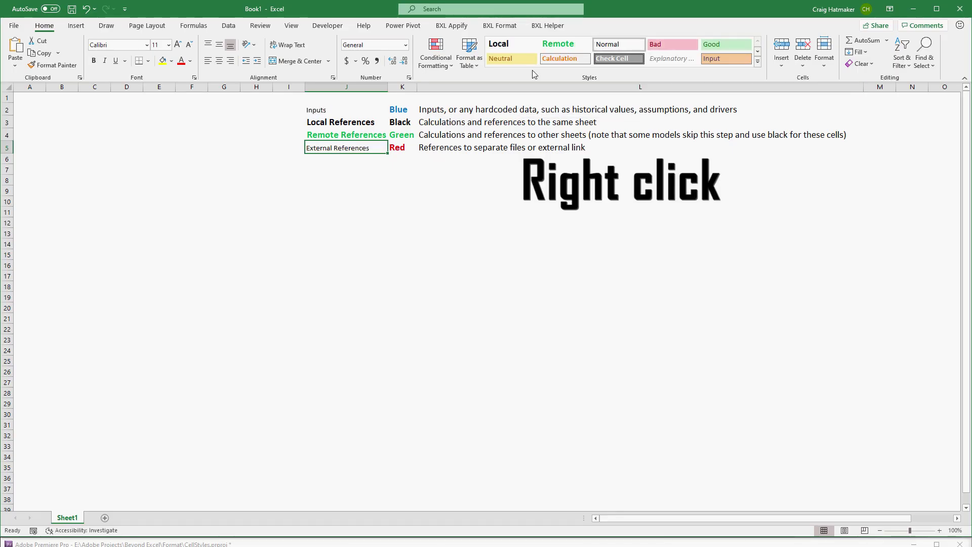
right_click(515, 44)
left_click(546, 93)
right_click(510, 47)
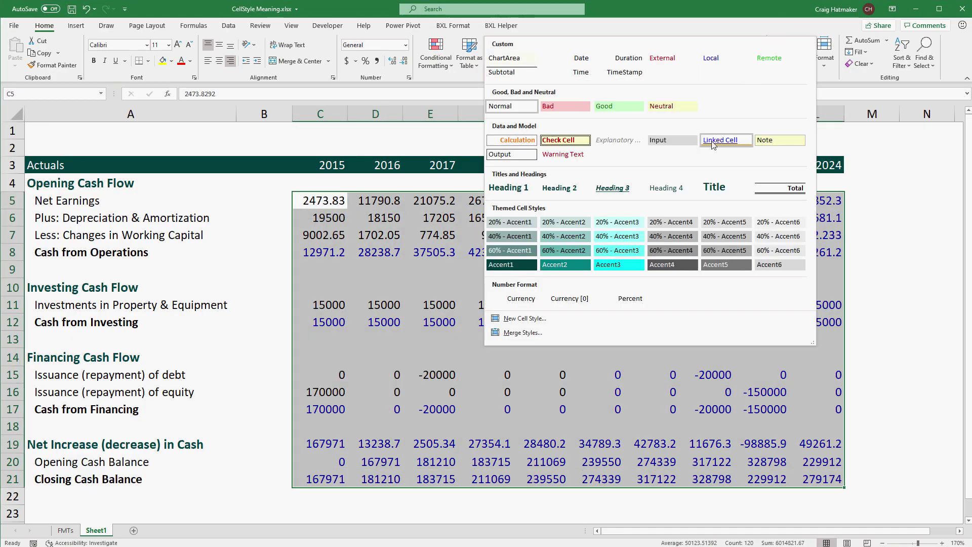
- Apply Currency [0] to C5:L21 and the green Remote style to the input figures
left_click(570, 299)
left_click_drag(310, 197, 547, 238)
left_click_drag(317, 303, 557, 306, "ctrl")
left_click_drag(311, 375, 559, 390, "ctrl")
left_click(758, 62)
left_click(780, 60)
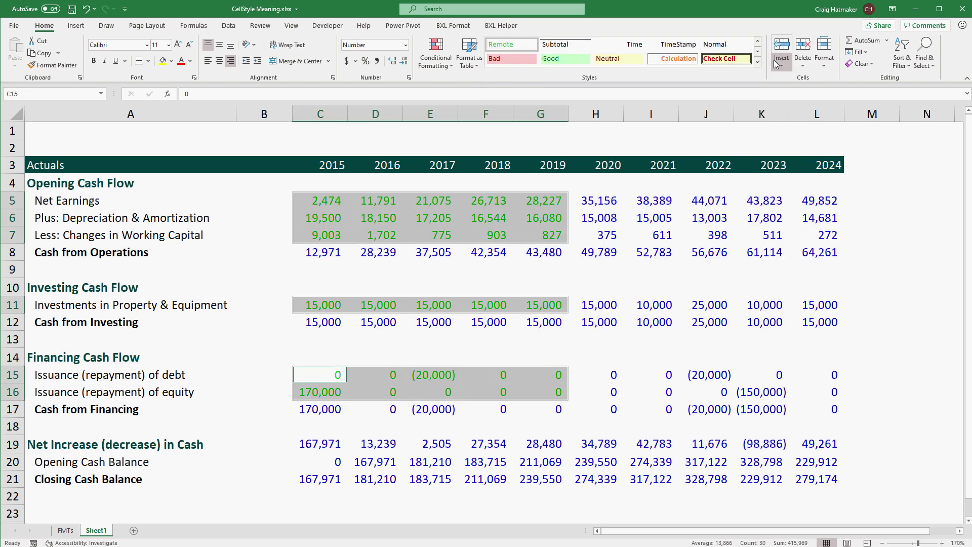
- Give Cash from Operations the Subtotal style and copy it to Investing, Financing and Closing Cash Balance
left_click(316, 252)
key("ctrl+shift+Right")
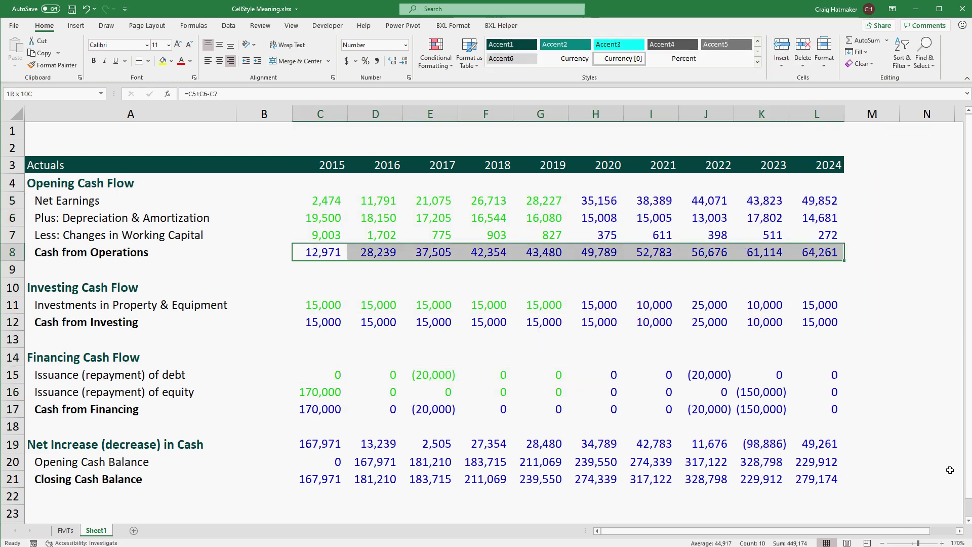
left_click(758, 62)
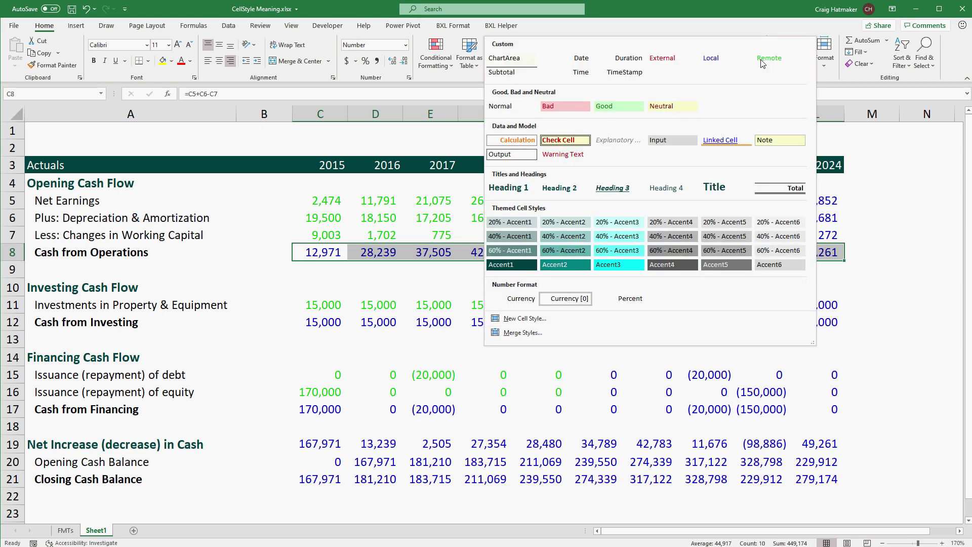
left_click(542, 76)
left_click(52, 64)
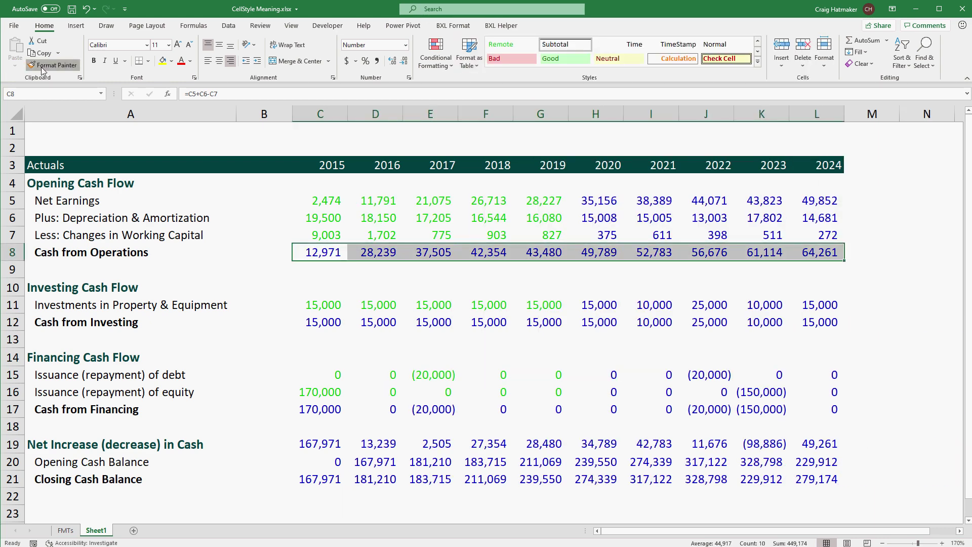
left_click(319, 325)
left_click(330, 408)
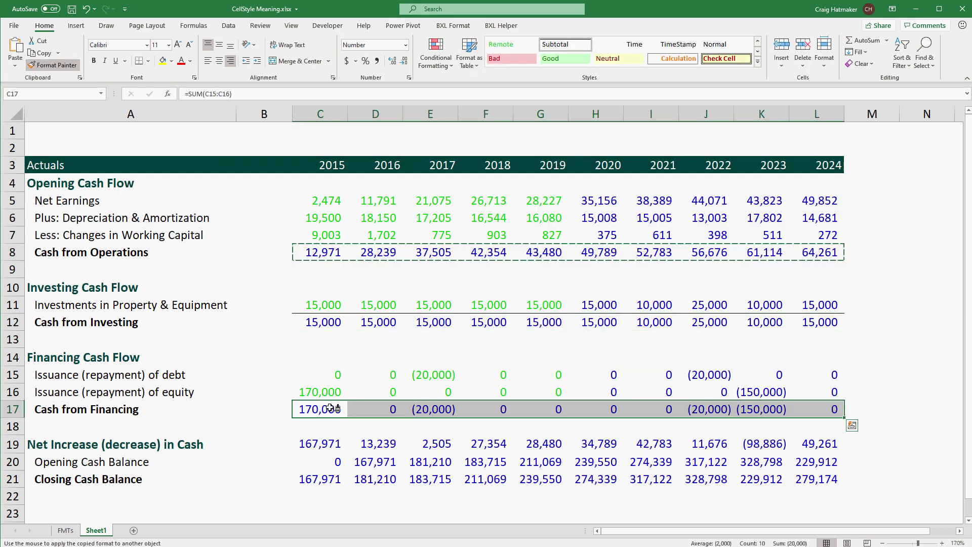
left_click(325, 478)
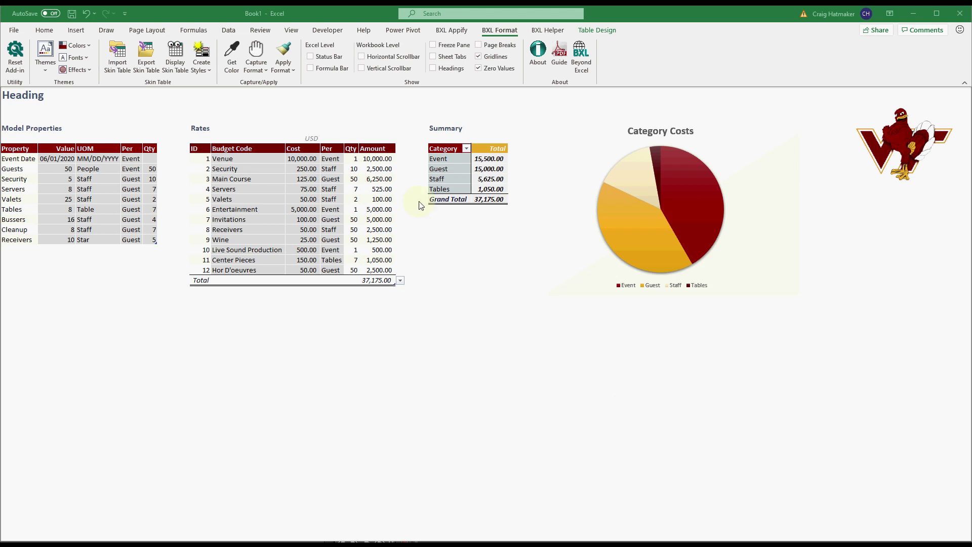
- Select the Amount figures in the Rates table and expand the full Cell Styles gallery
left_click_drag(374, 159, 387, 270)
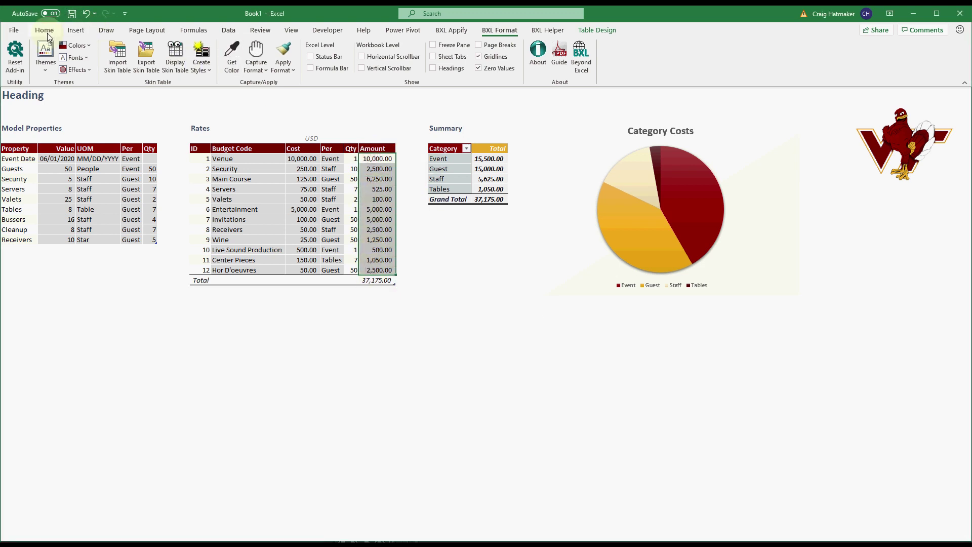
left_click(44, 30)
left_click(758, 67)
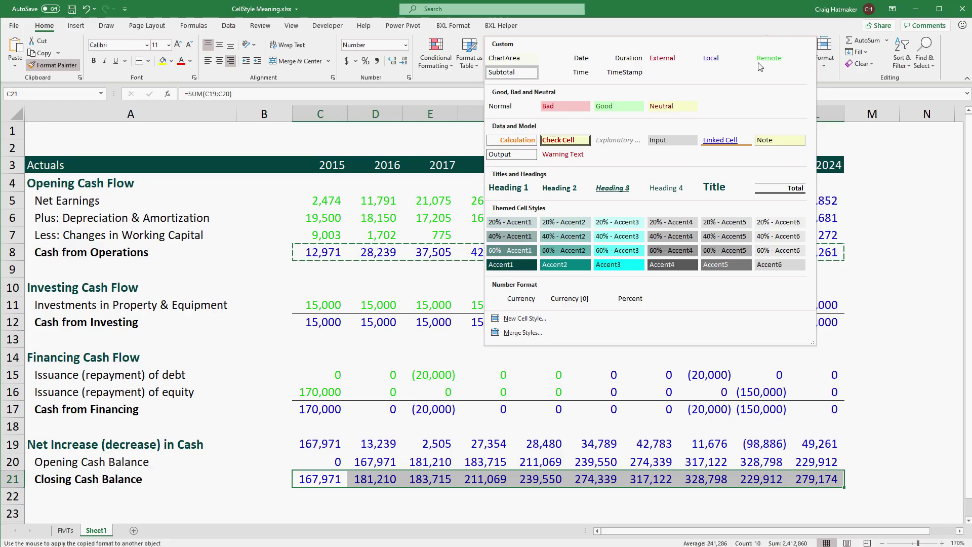
- Create a blank workbook and merge styles from CellStyle Meaning.xlsx, overwriting same-named styles
left_click(14, 27)
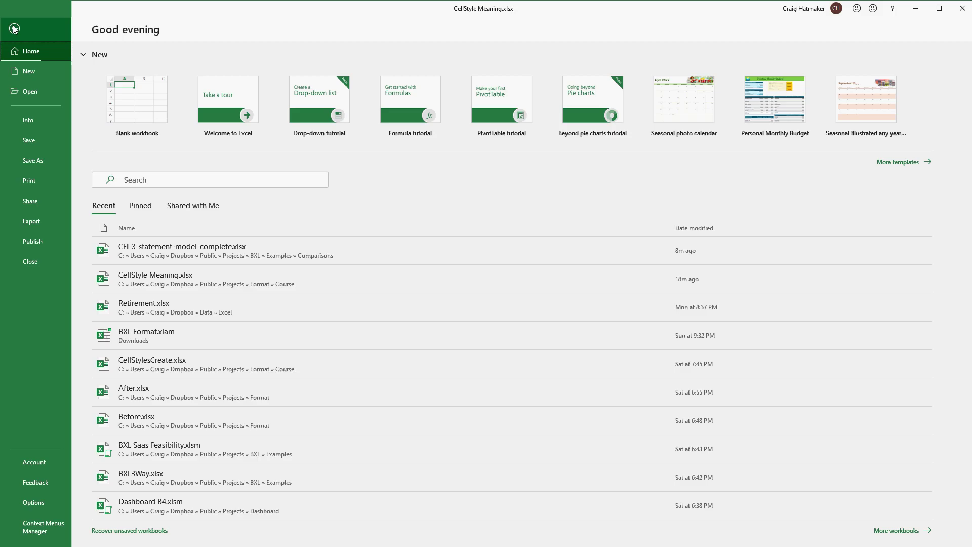
left_click(132, 121)
left_click(758, 64)
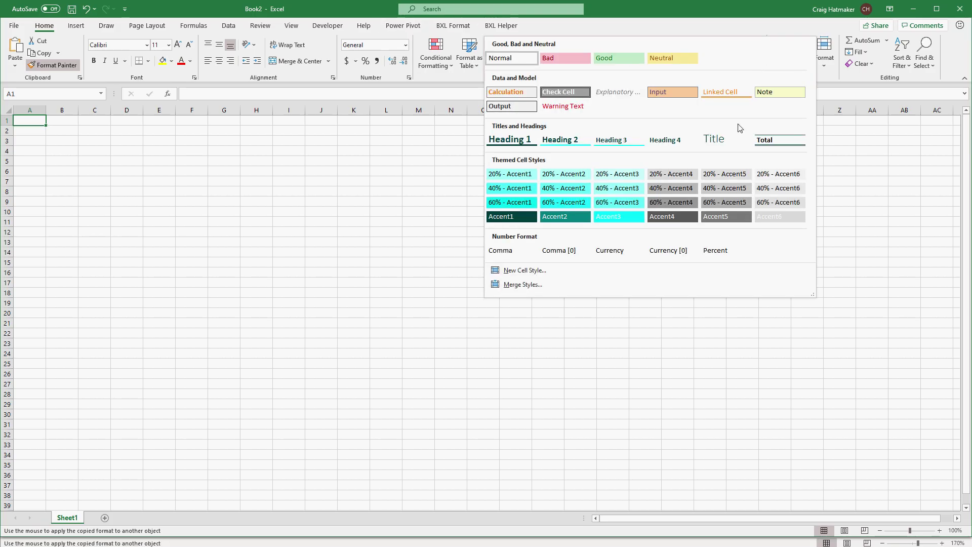
left_click(545, 287)
left_click(291, 193)
left_click(323, 296)
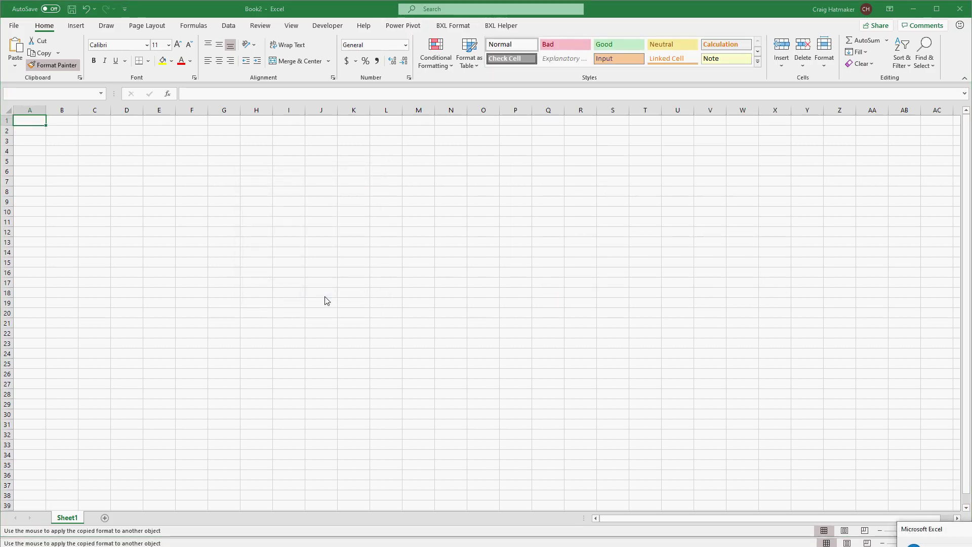
left_click(439, 226)
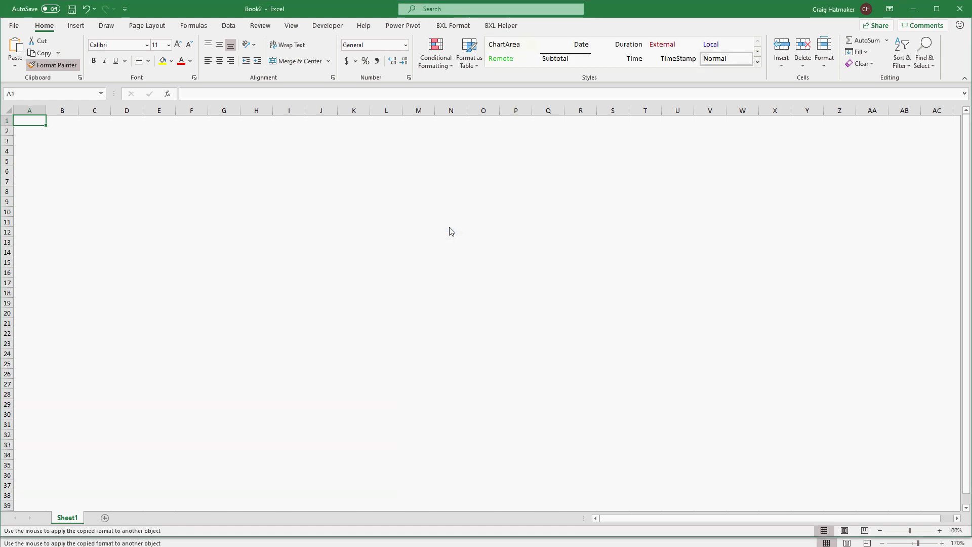
left_click(758, 62)
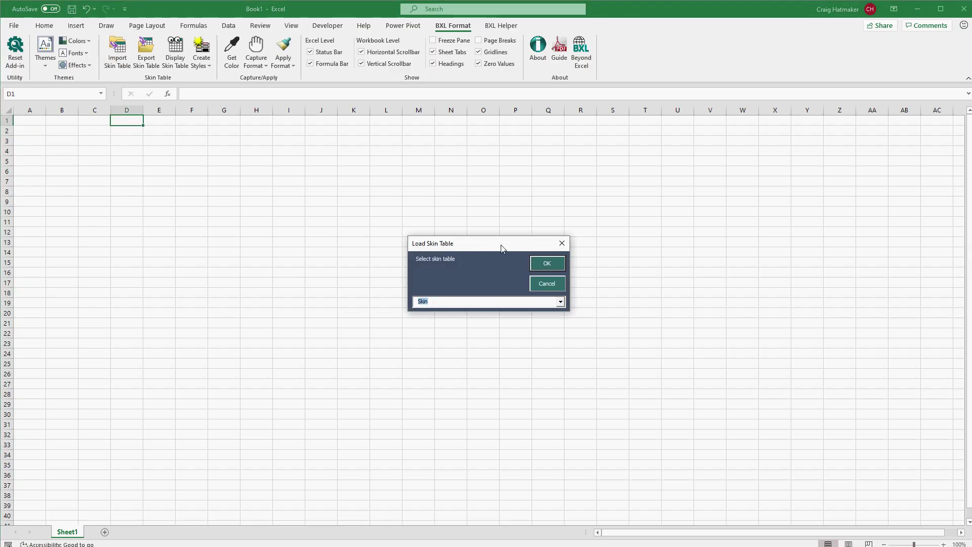
- Load the Skin table, accept the add-in prompts, and display the imported skin table
left_click(545, 263)
left_click(555, 294)
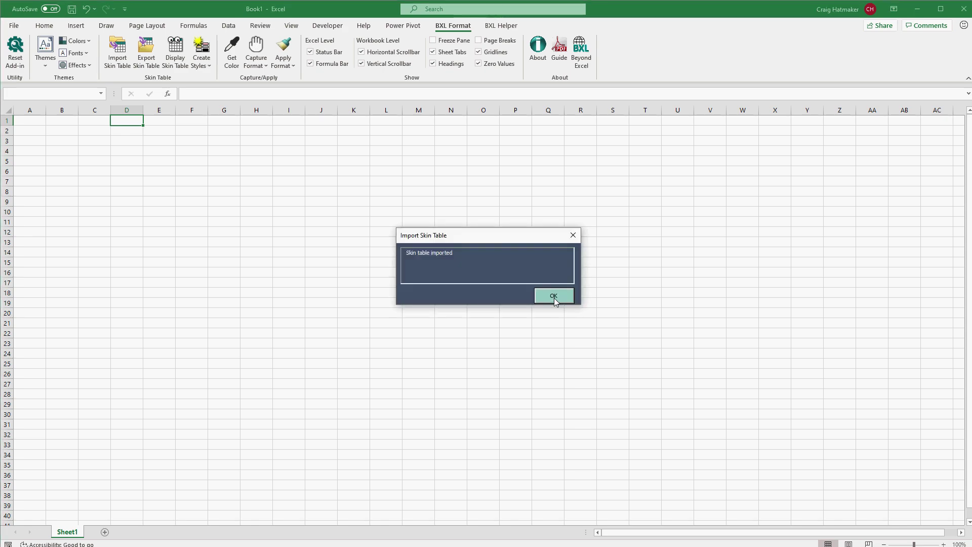
left_click(554, 296)
left_click(175, 53)
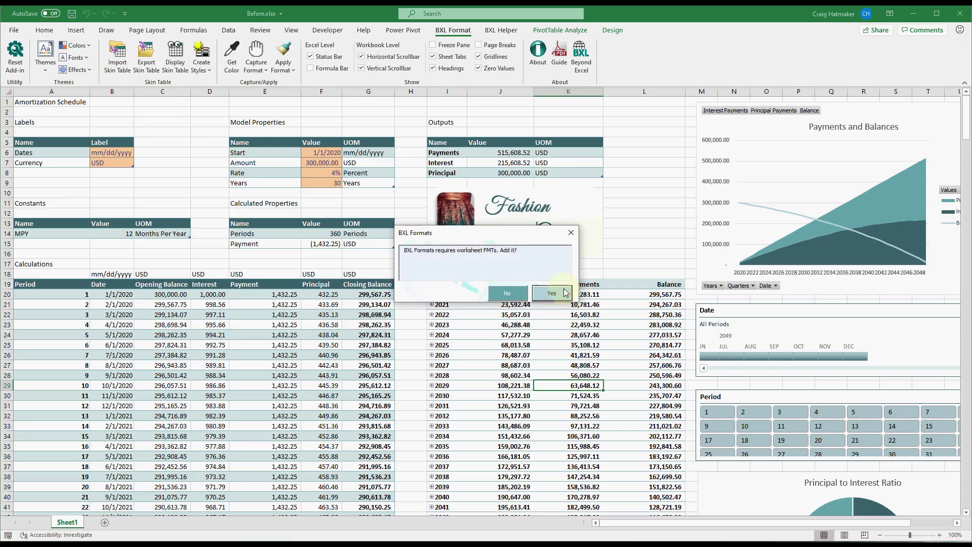
- Add the required FMTs sheet and create all styles from the skin table
left_click(564, 292)
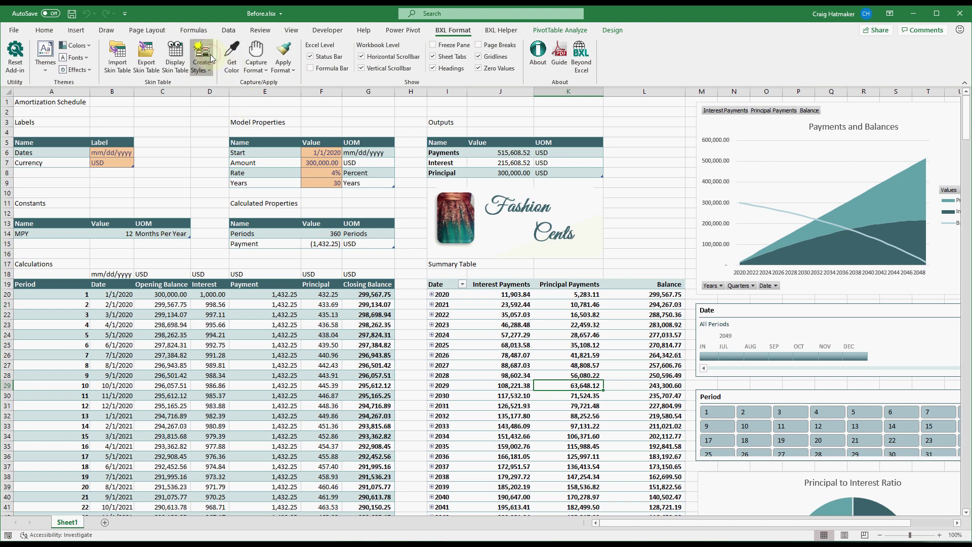
left_click(201, 65)
left_click(212, 94)
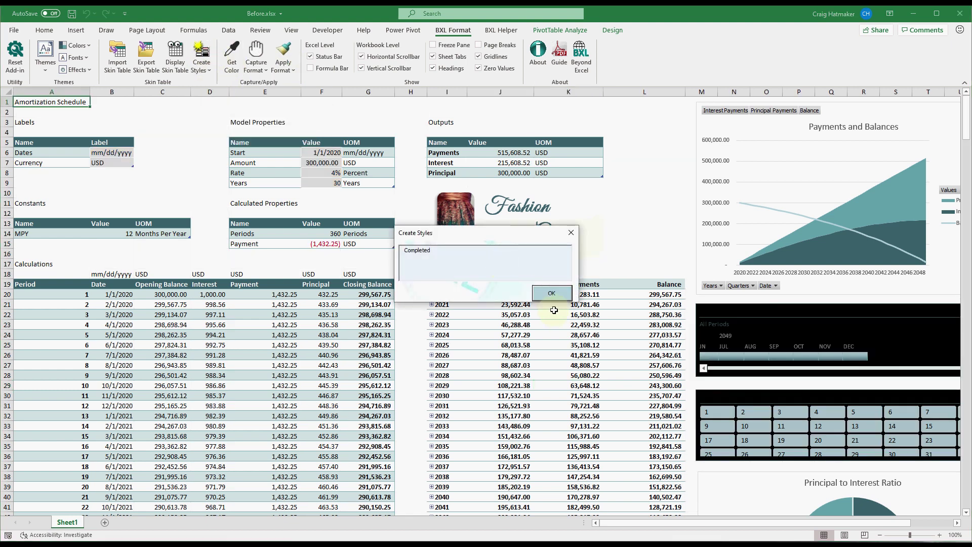